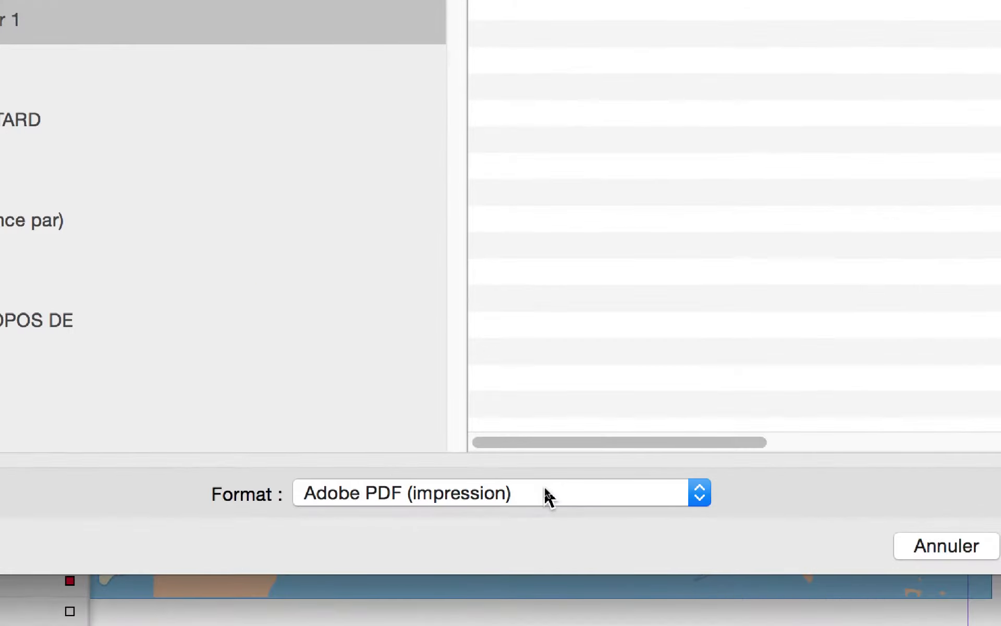
Save the export as interactive-pdf-01.pdf in the Adobe PDF (interactif) format, opening the interactive PDF export options
left_click(547, 491)
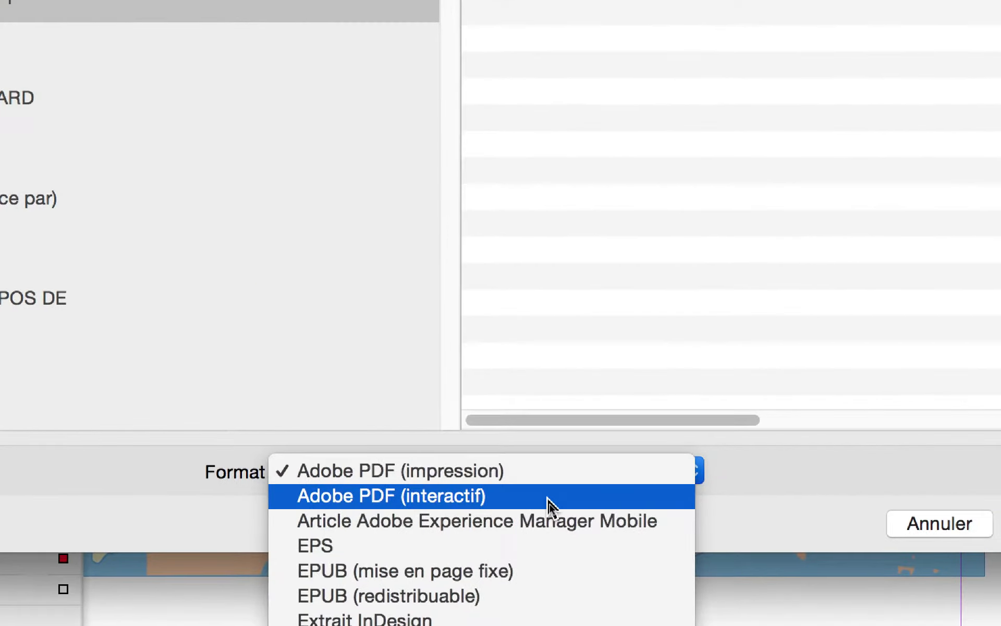
left_click(547, 497)
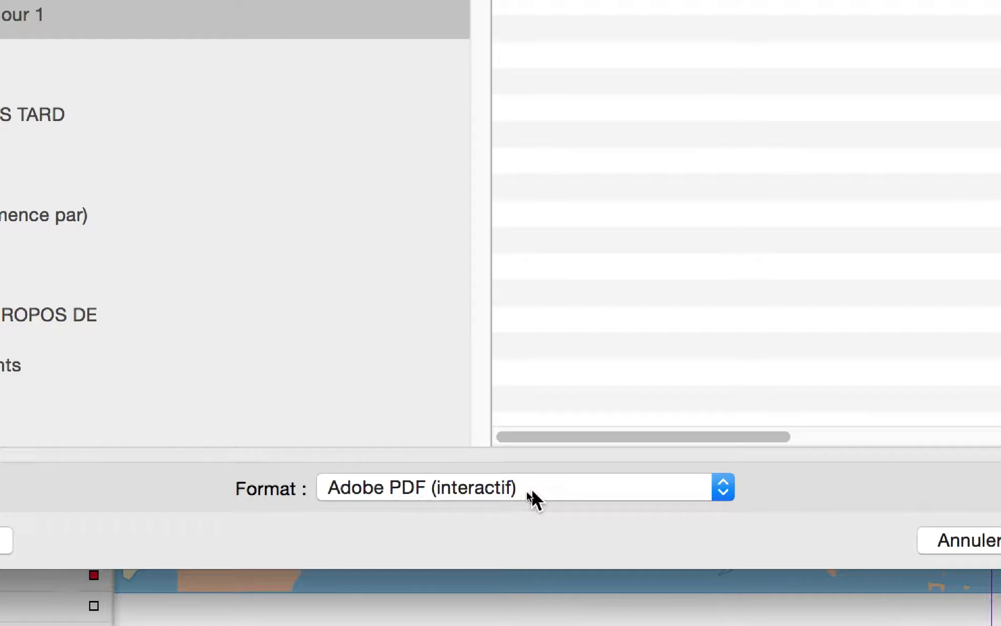
left_click(532, 498)
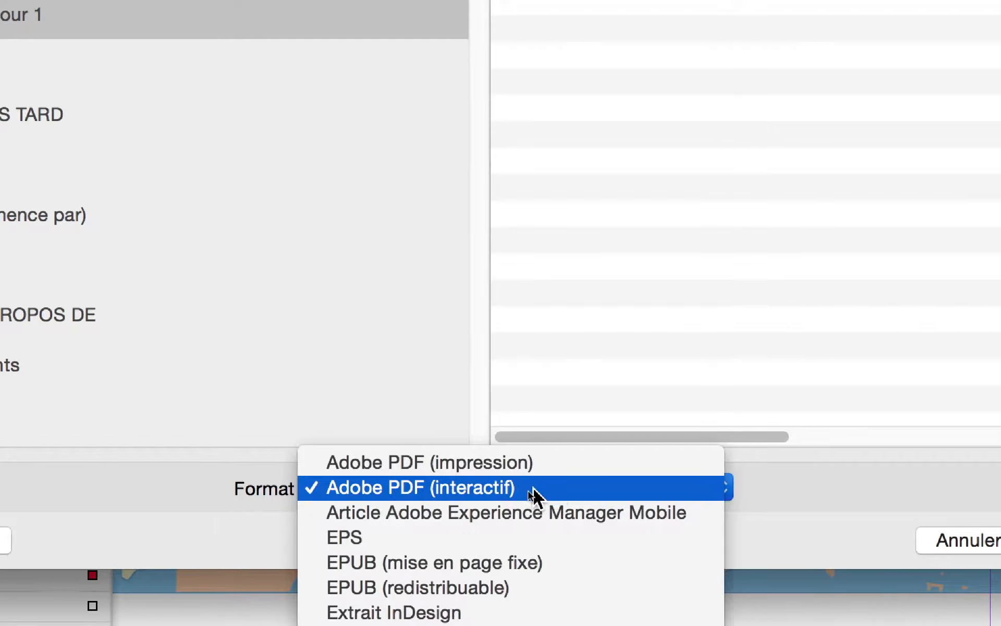
left_click(537, 490)
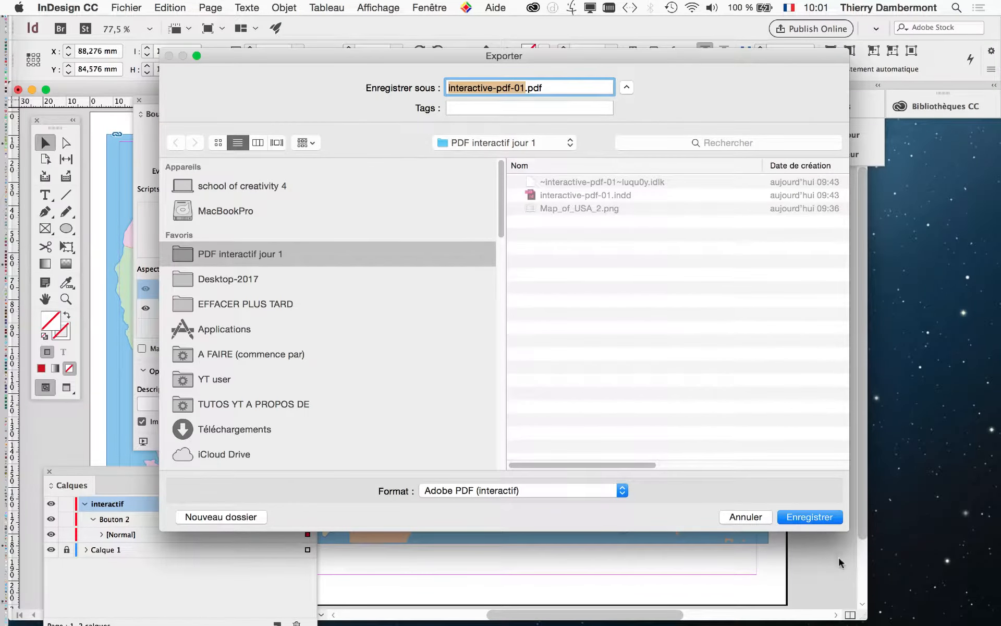
left_click(815, 516)
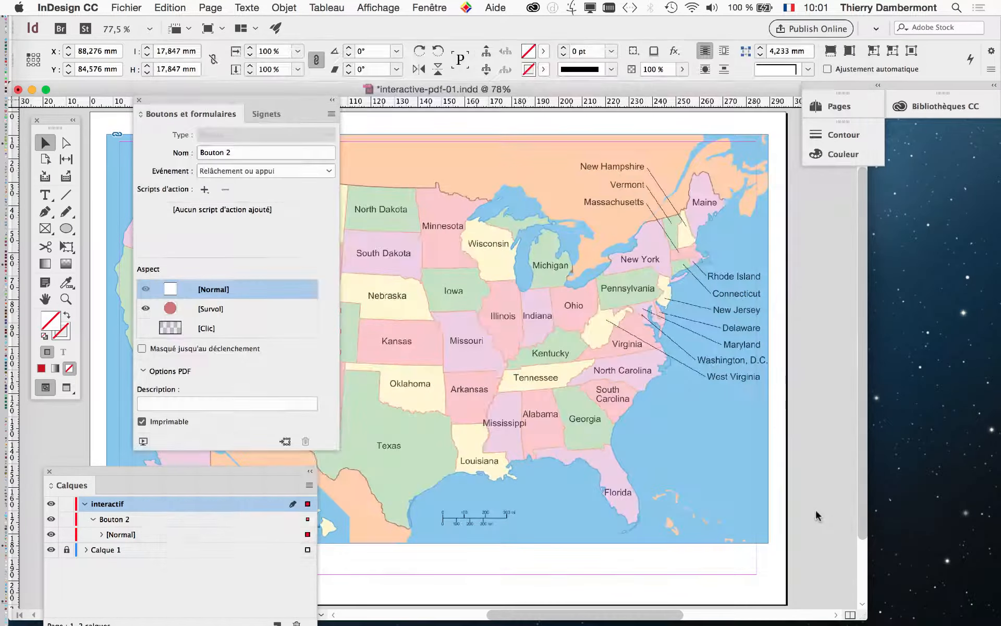
left_click_drag(539, 120, 671, 182)
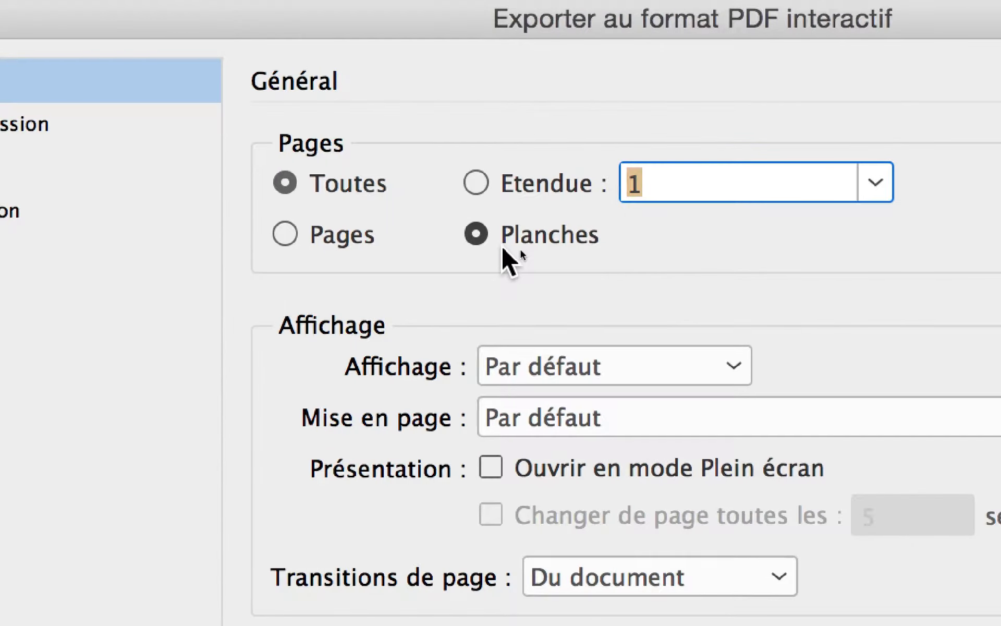
Switch the page output back and forth between Pages and Planches, ending on Planches
left_click(347, 243)
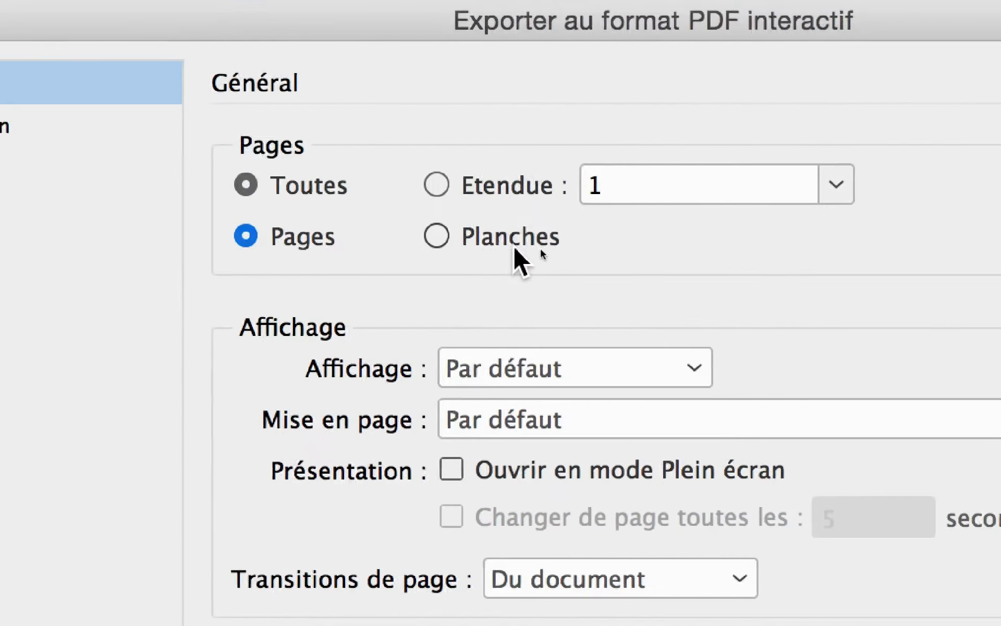
left_click(463, 238)
left_click(396, 243)
left_click(547, 244)
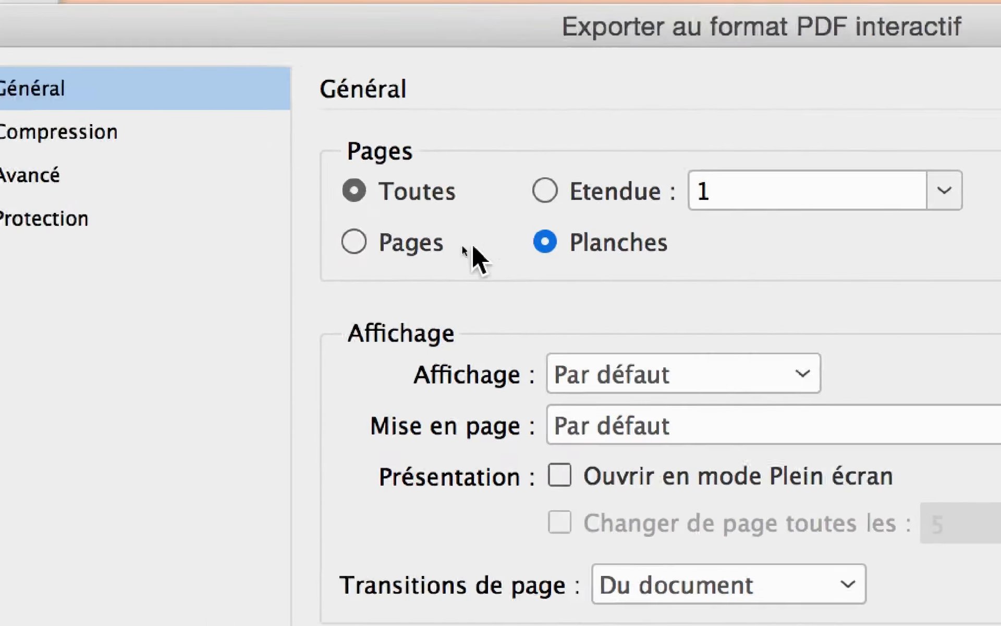
left_click(360, 243)
left_click(644, 245)
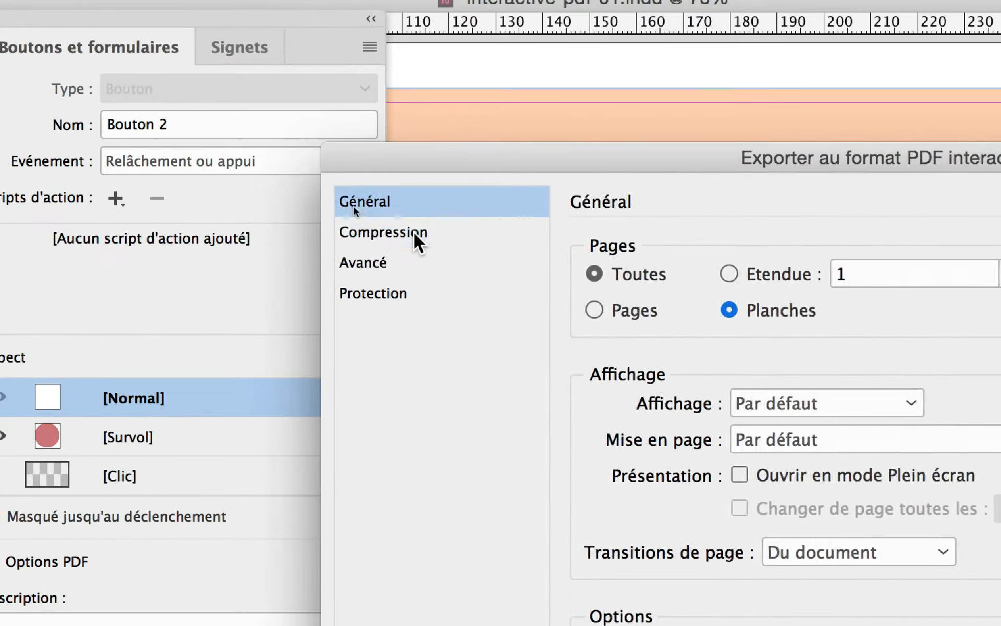
Examine the image compression settings and the available resolution choices for the interactive PDF
left_click(355, 163)
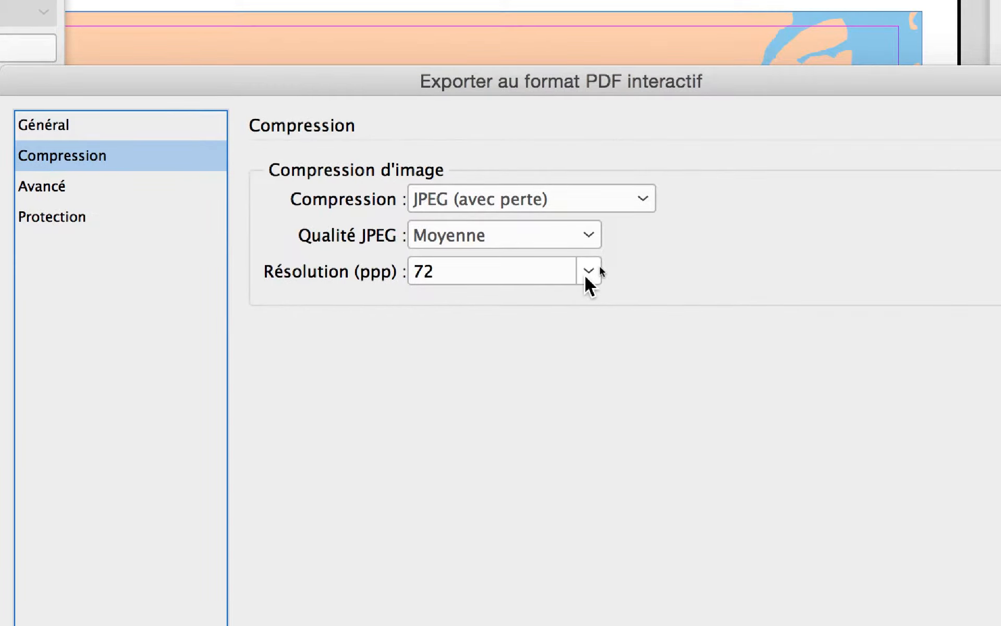
left_click(586, 276)
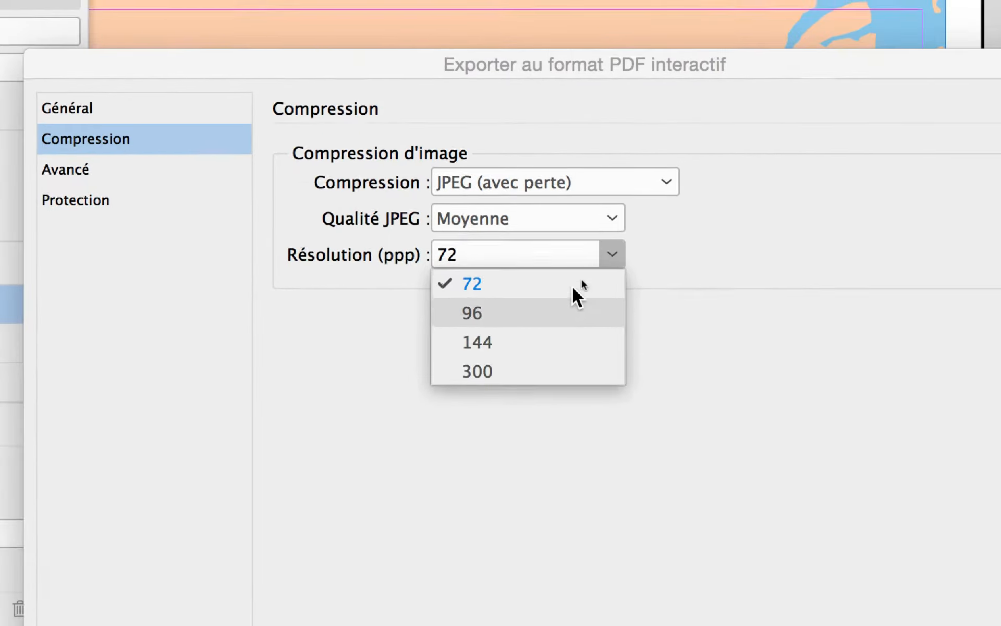
left_click(499, 256)
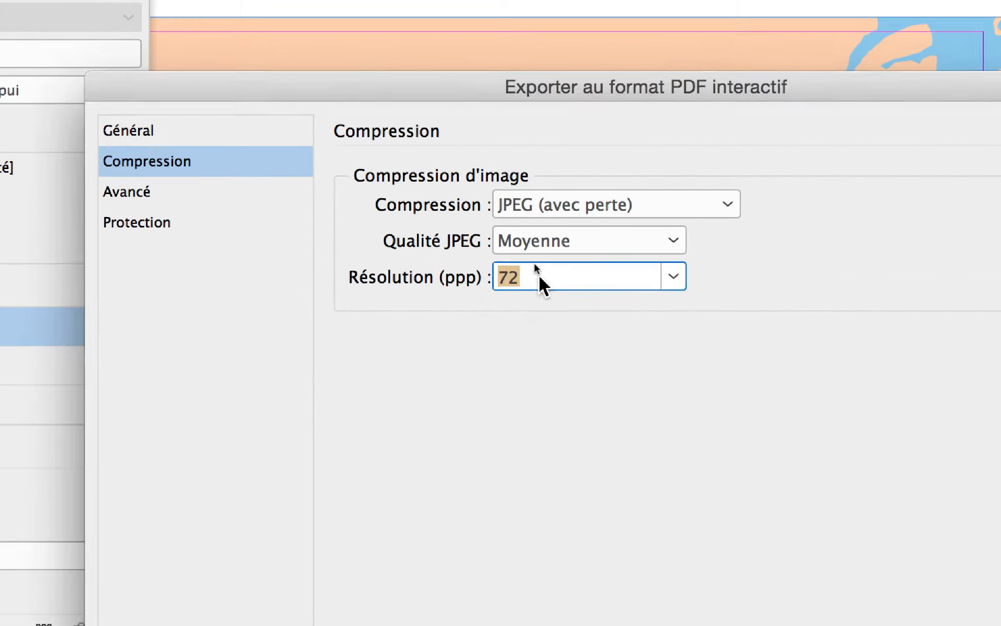
Review the Avancé accessibility options and the Protection password options, going back through to the Général export settings
left_click(395, 234)
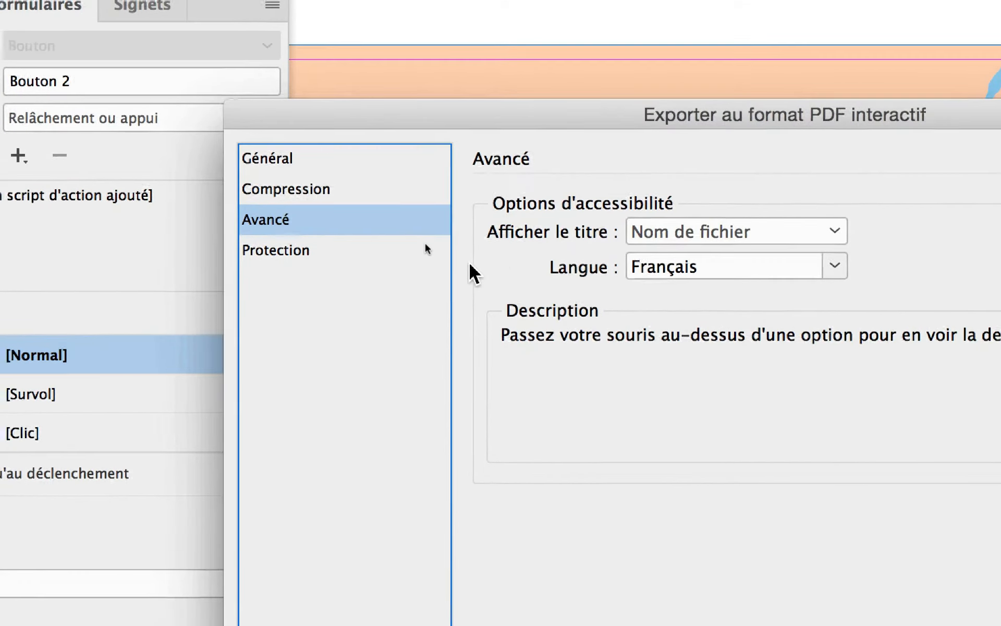
mouse_move(737, 241)
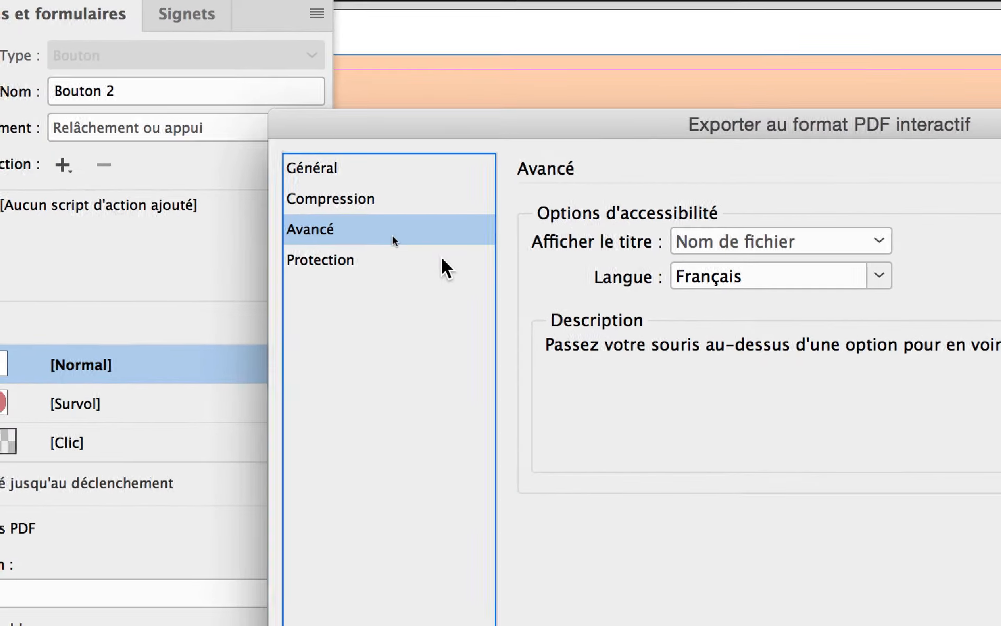
left_click(436, 259)
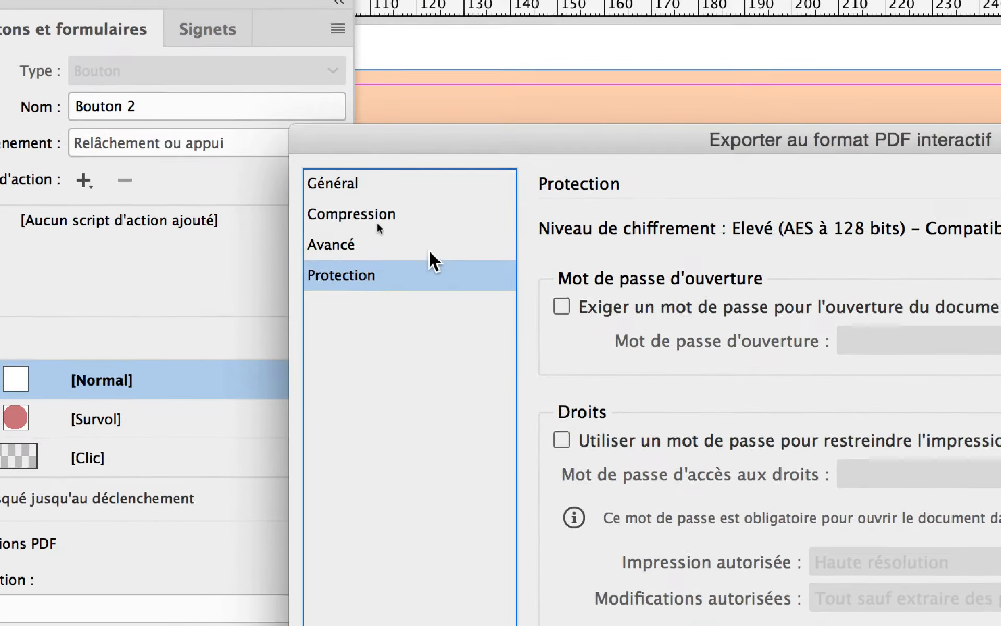
left_click(398, 157)
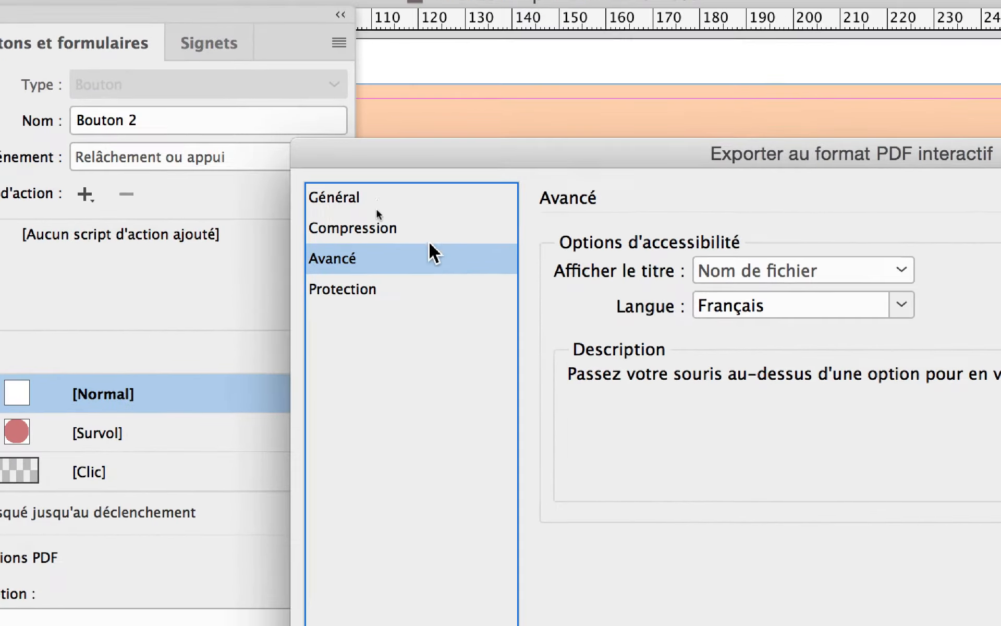
left_click(393, 128)
left_click(390, 102)
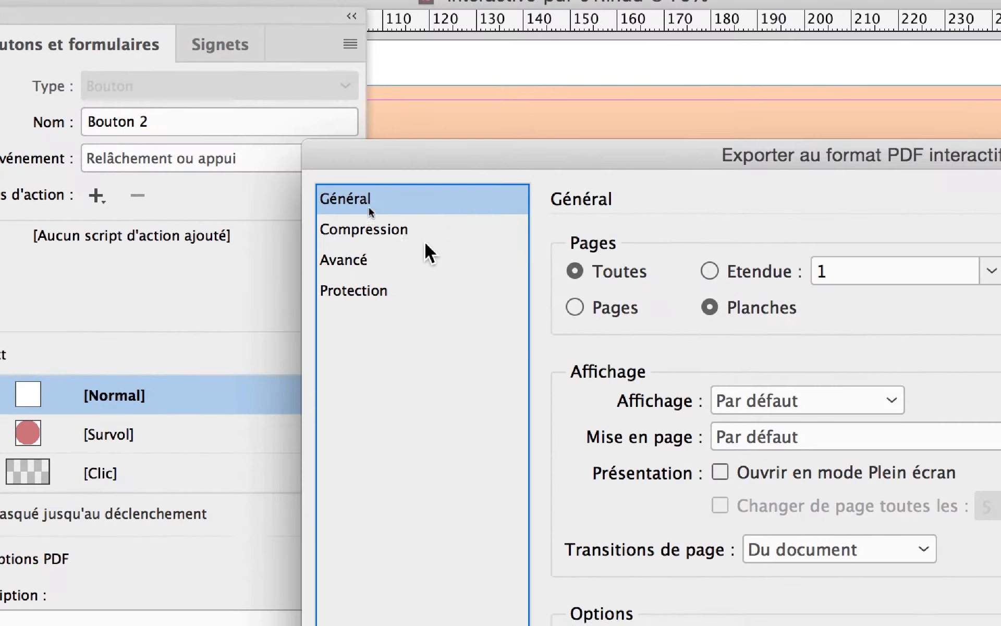
Check the compression settings, export the interactive PDF and accept the colour conversion from CMJN to RVB
left_click(425, 238)
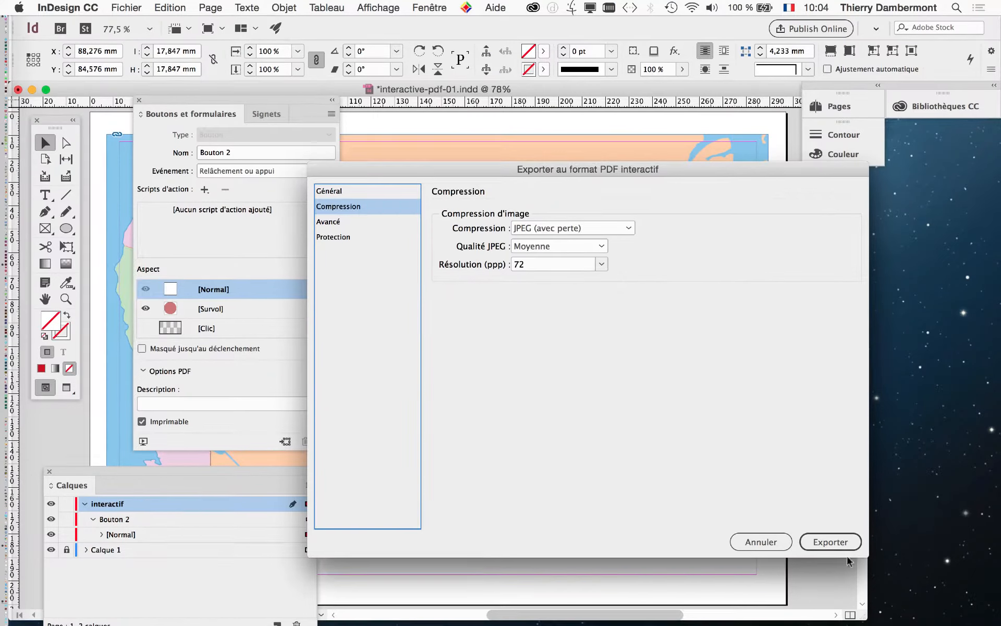
left_click(835, 543)
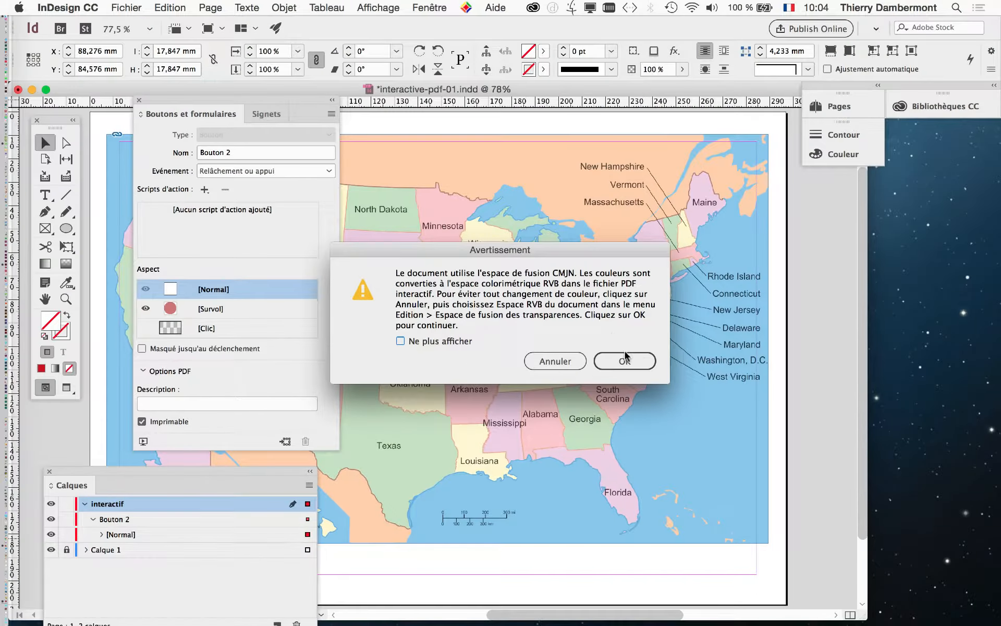
left_click(625, 353)
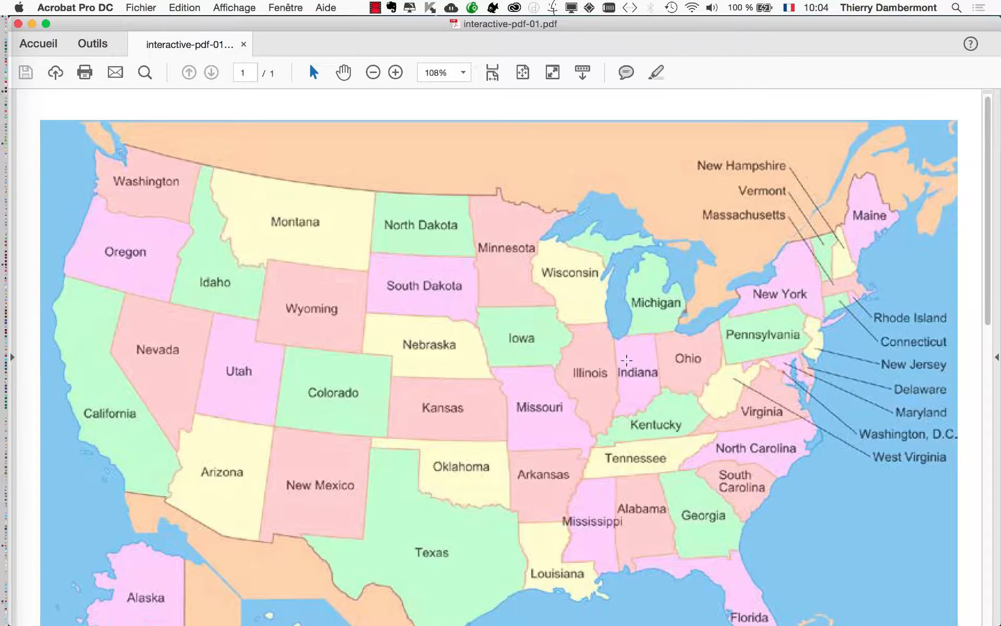
Shrink the exported PDF's Acrobat window and move it aside so it can be compared with the InDesign layout
key("super+Tab")
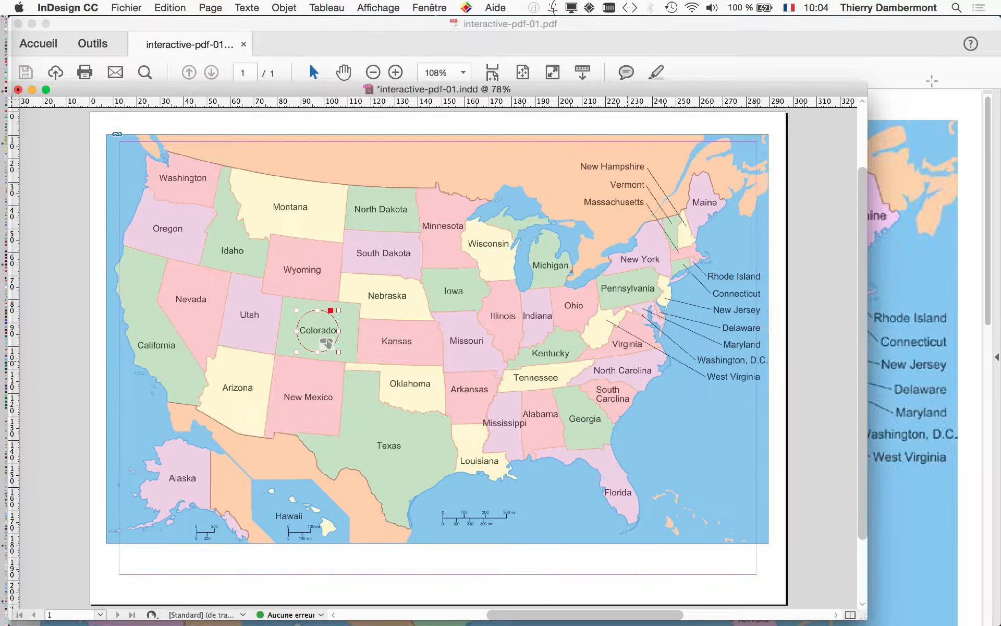
key("super+Tab")
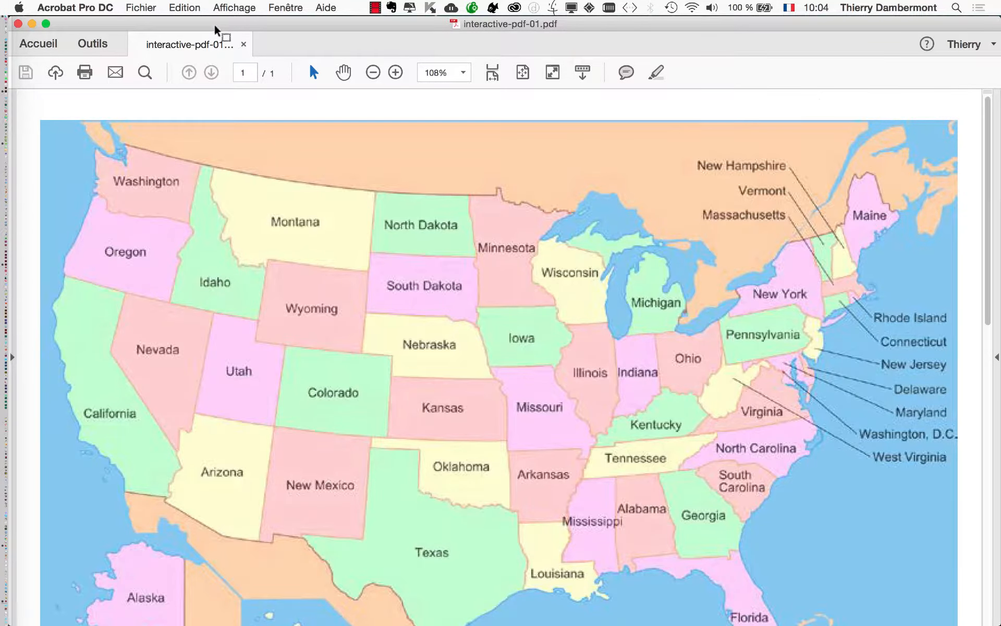
mouse_move(202, 25)
left_mouse_down()
mouse_move(706, 18)
mouse_move(621, 31)
mouse_move(211, 23)
left_mouse_up()
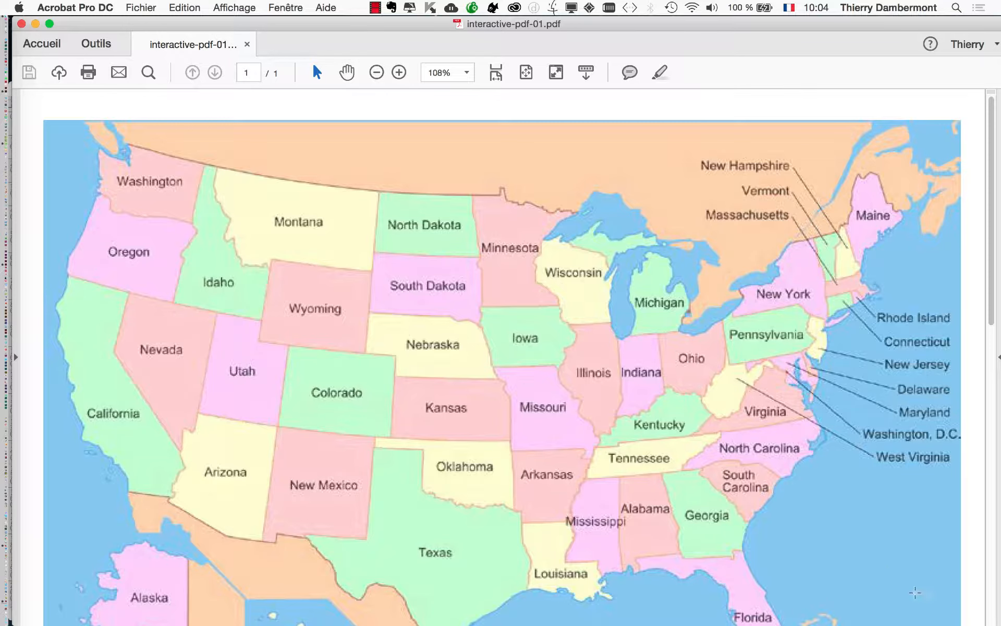
left_click_drag(997, 623, 552, 478)
left_click_drag(291, 37, 771, 73)
Switch to InDesign, reduce the document window to fit beside the PDF and close the Publish Online promotion
left_click(387, 93)
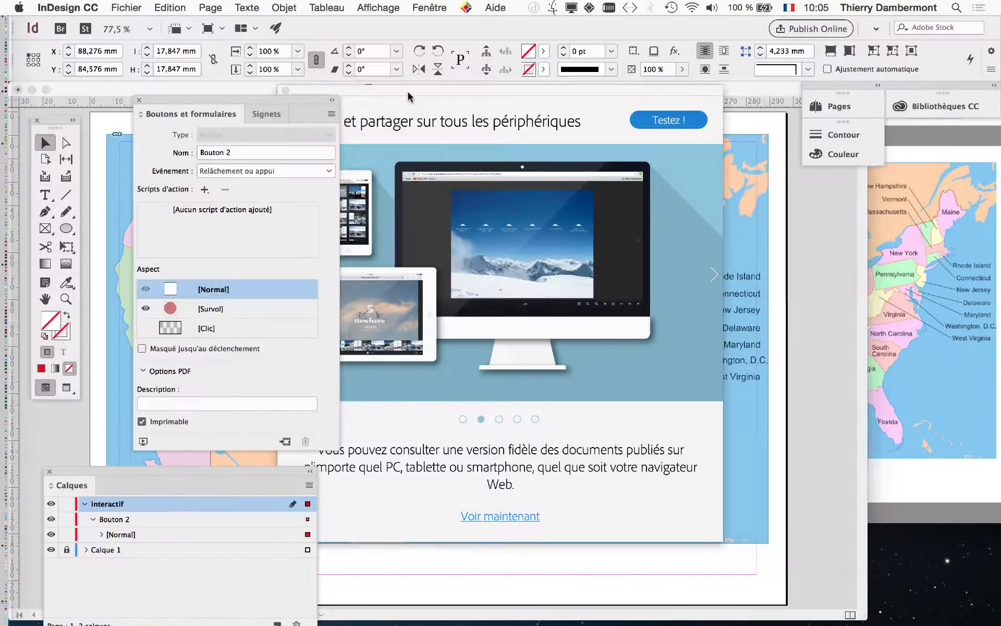
left_click_drag(864, 616, 628, 598)
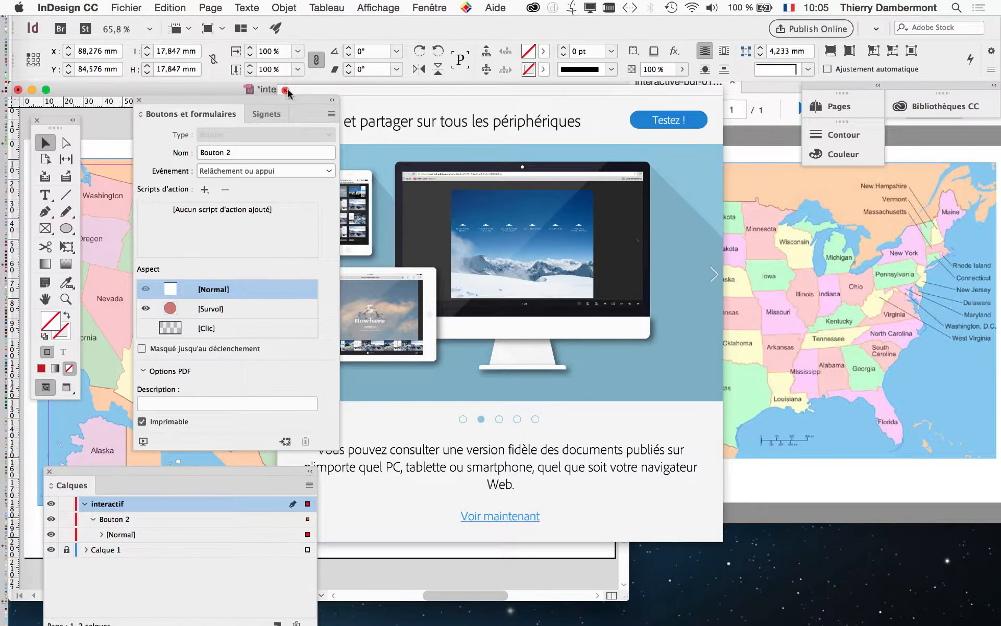
left_click_drag(383, 99, 466, 115)
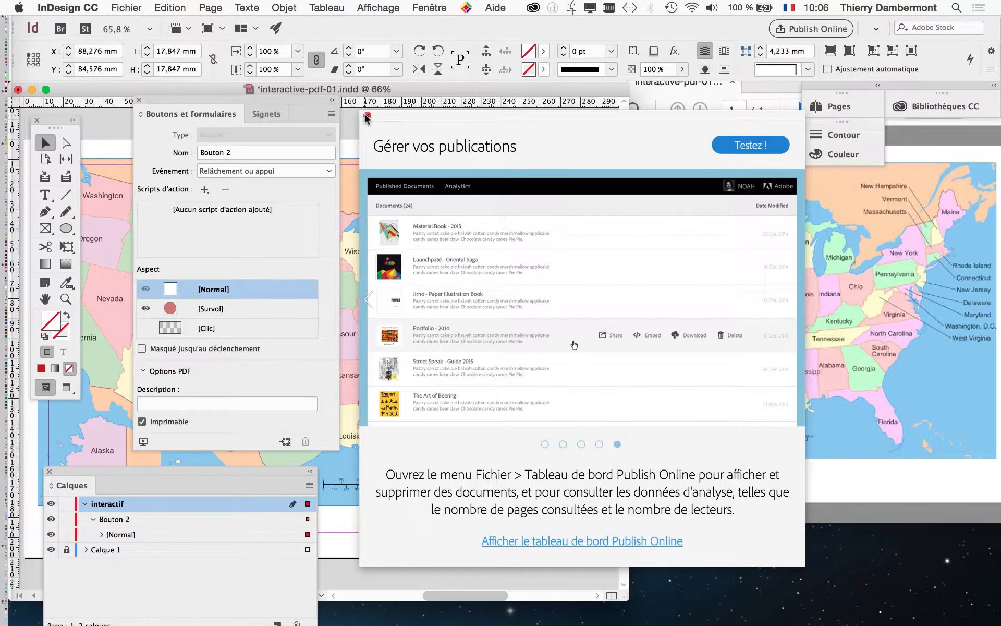
left_click(232, 61)
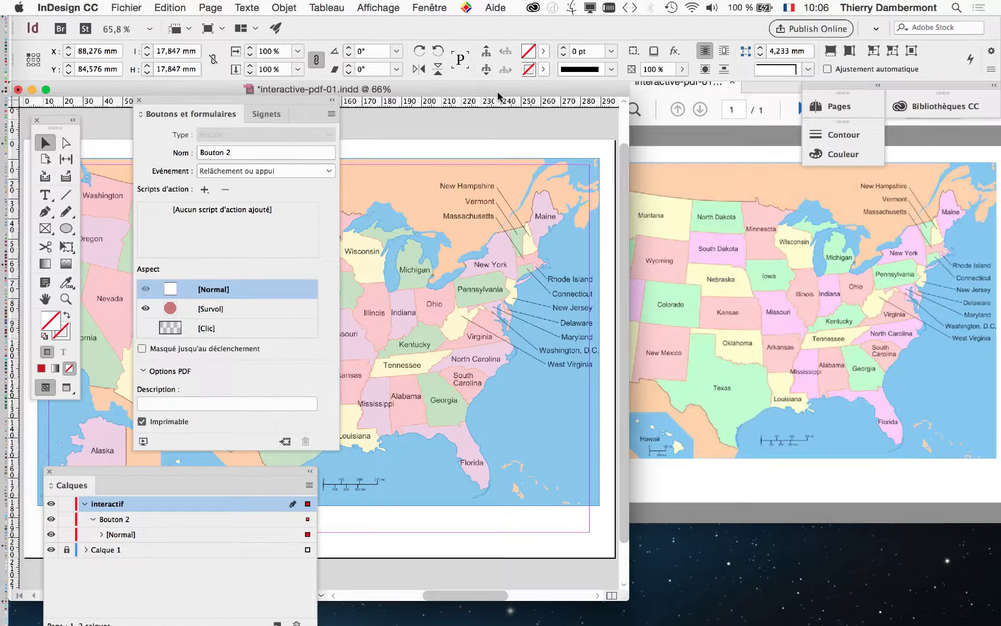
Switch to Acrobat, hide all other applications and check the rollover effect of the button over Colorado
left_click_drag(199, 102, 413, 372)
left_click(698, 317)
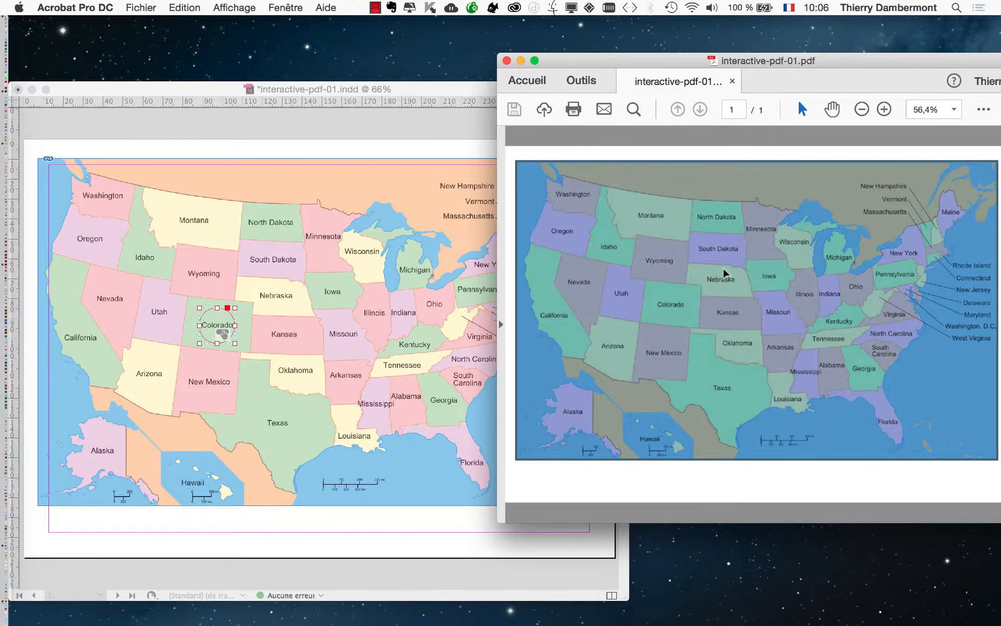
key("alt+super+h")
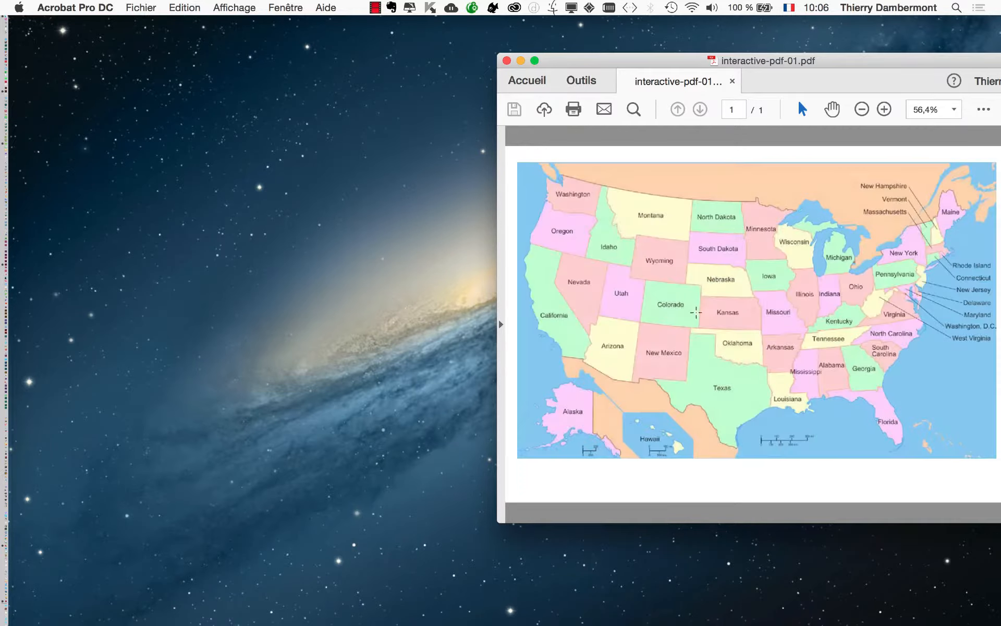
left_click_drag(772, 64, 412, 51)
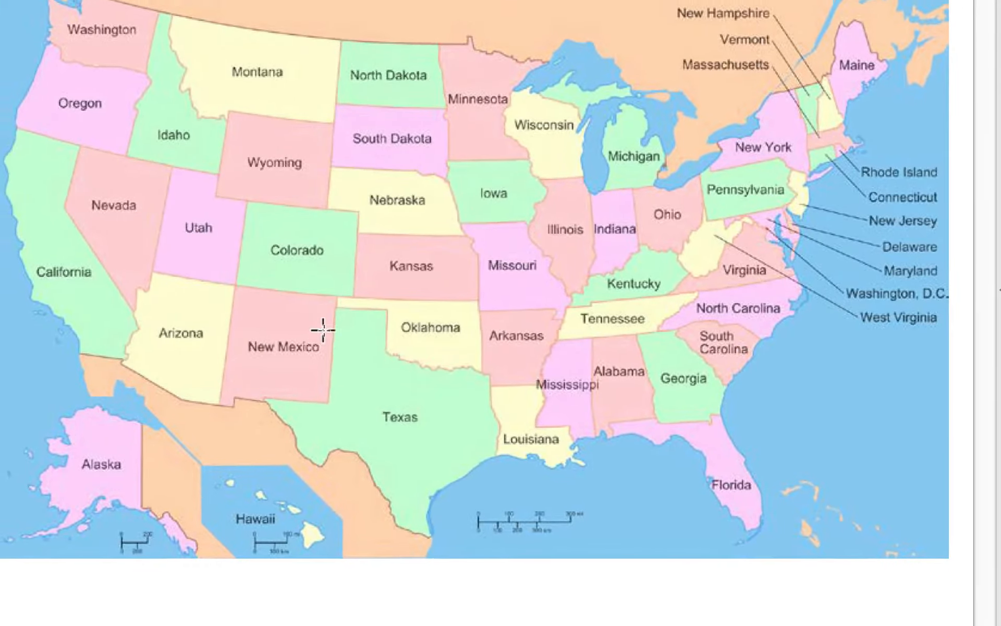
mouse_move(321, 304)
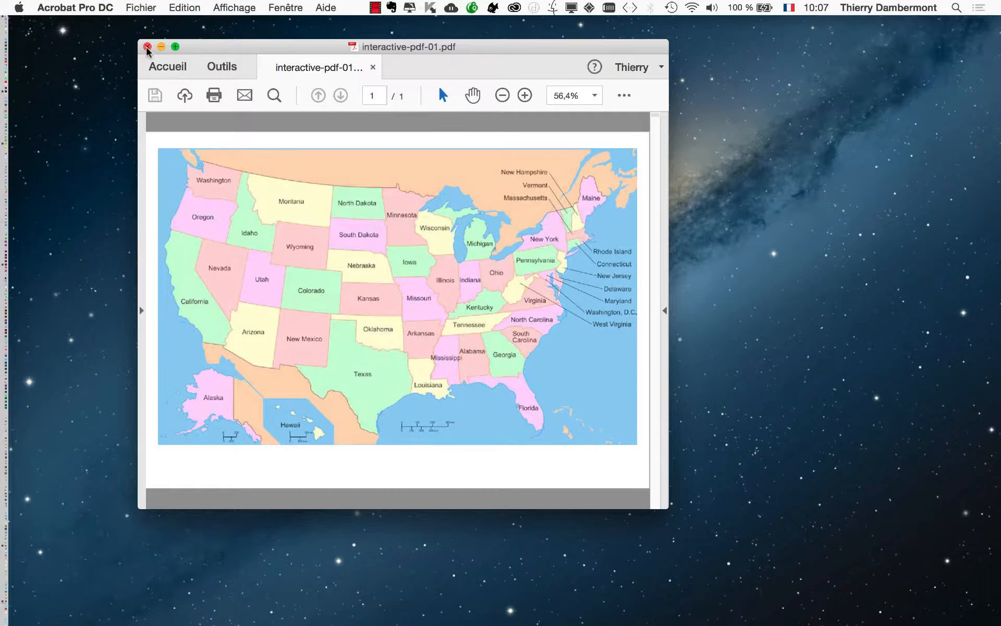
View the PDF in full-screen mode, test the button over Colorado and return to the normal window
left_click(185, 7)
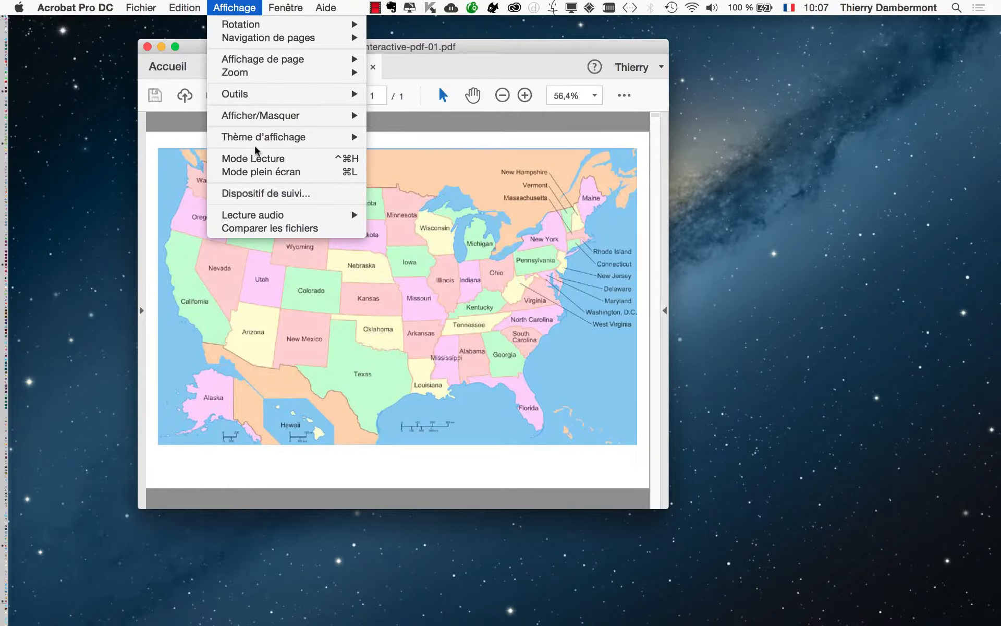
left_click(257, 172)
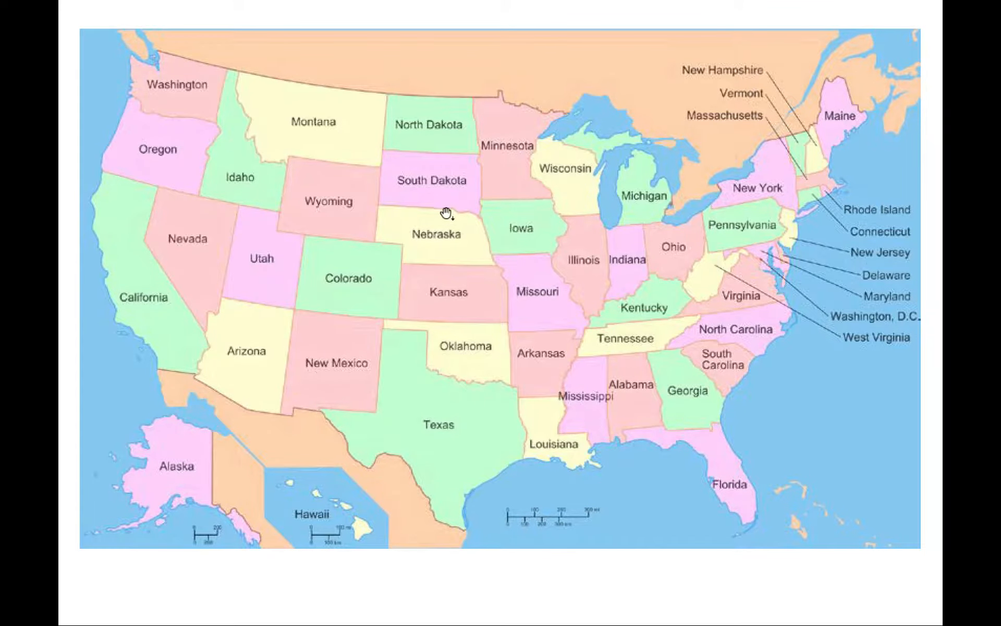
left_click(347, 282)
left_click(346, 291)
key("Escape")
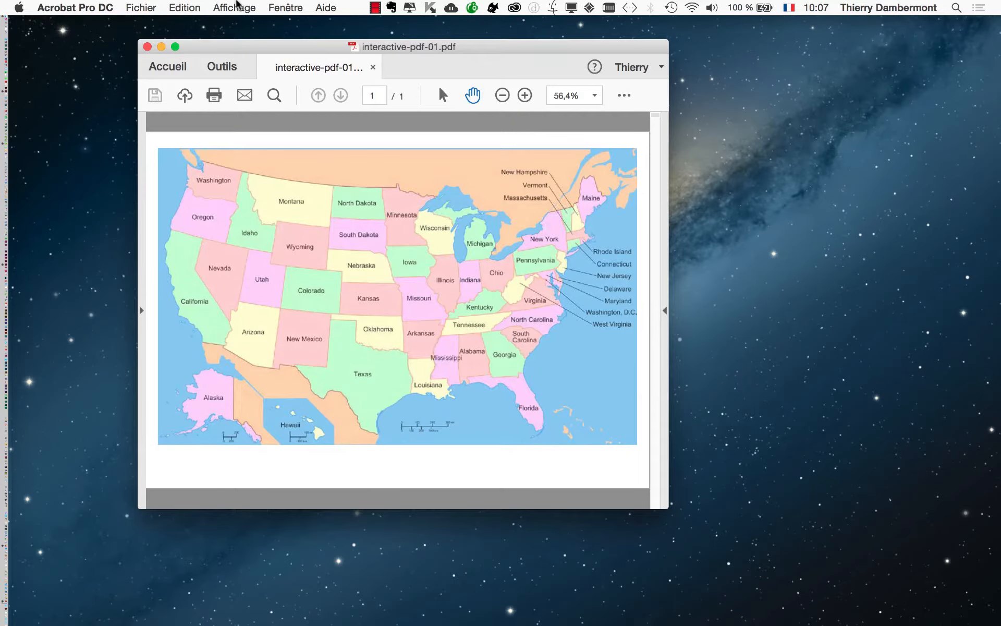
Close the interactive-pdf-01.pdf window in Acrobat and switch back to InDesign
left_click(240, 6)
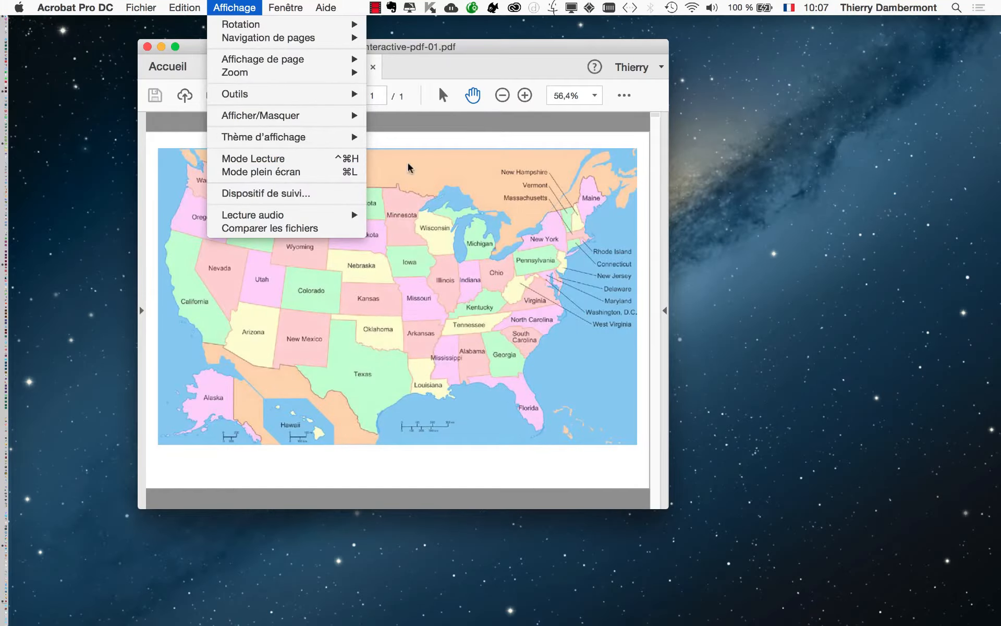
left_click(483, 48)
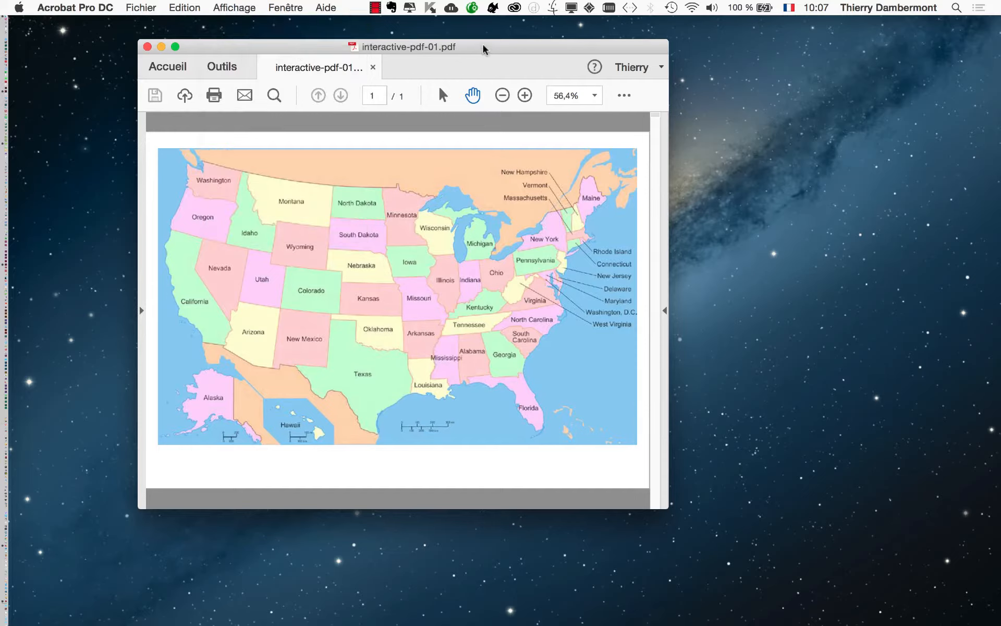
left_click(149, 48)
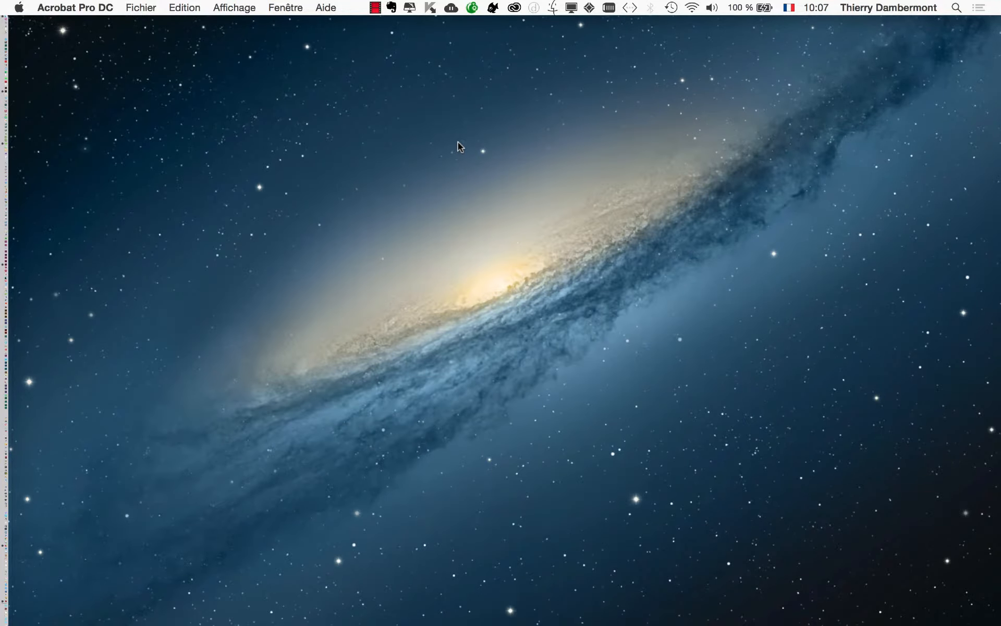
key("super+Tab")
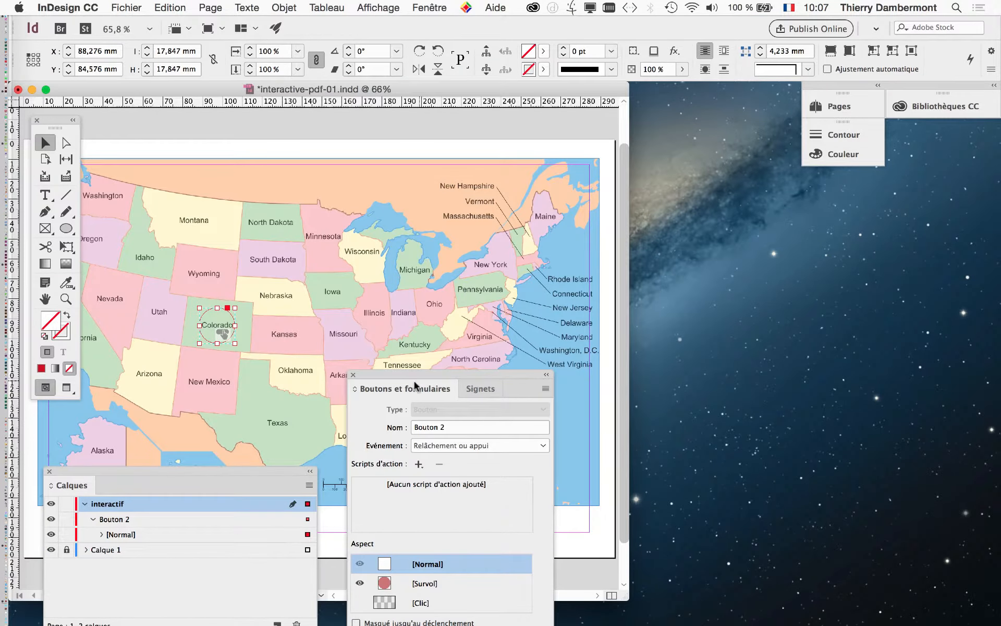
Zoom to 150% around the Colorado button and move the Buttons and Forms panel, Layers panel and document window to clear the workspace
left_click_drag(401, 371, 760, 368)
left_click_drag(114, 471, 578, 310)
scroll(201, 343, "up", 2)
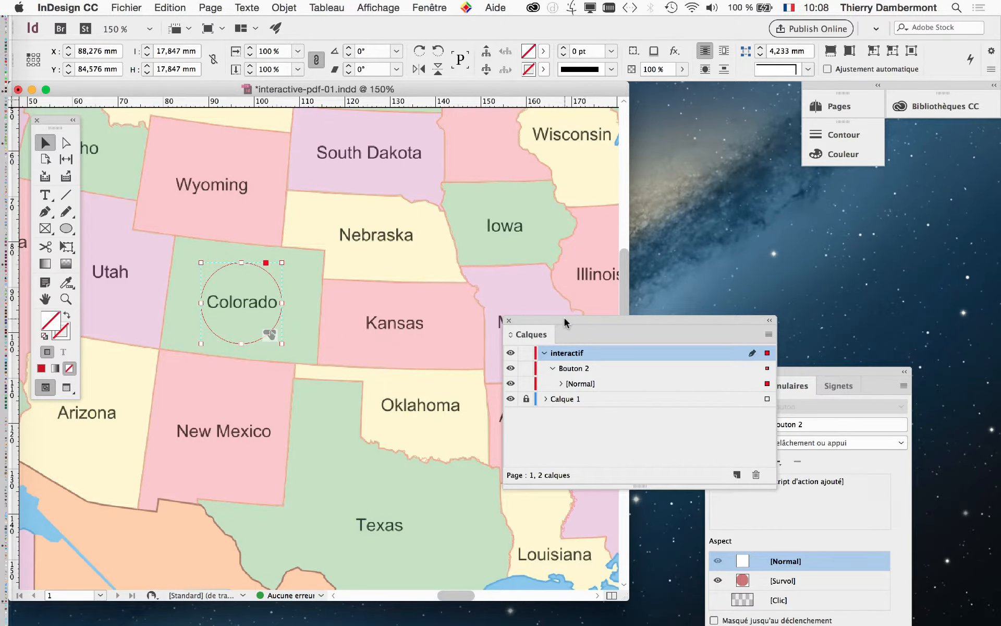
left_click_drag(564, 318, 243, 478)
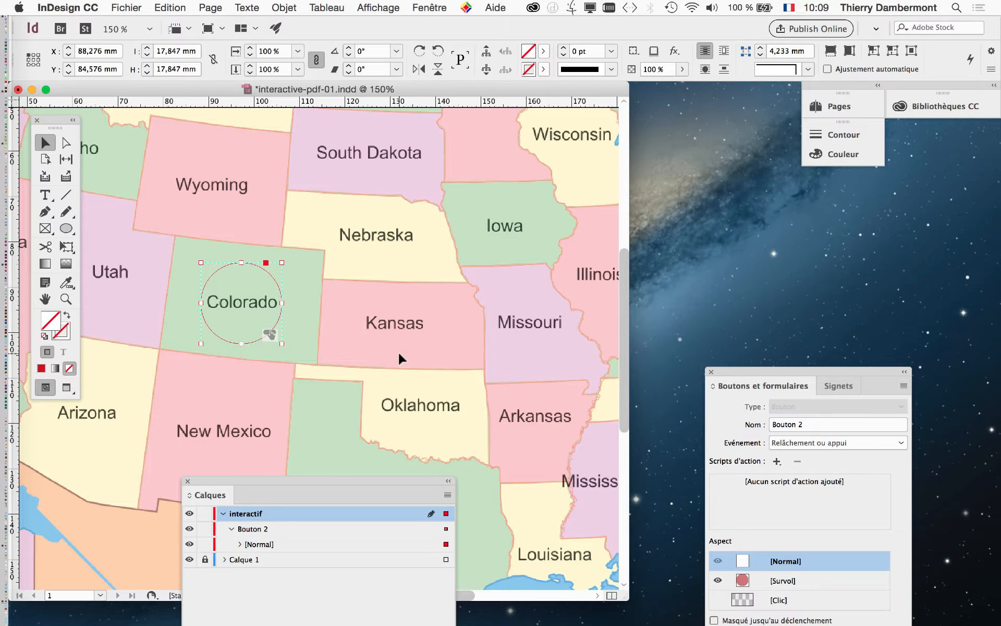
left_click_drag(437, 88, 498, 97)
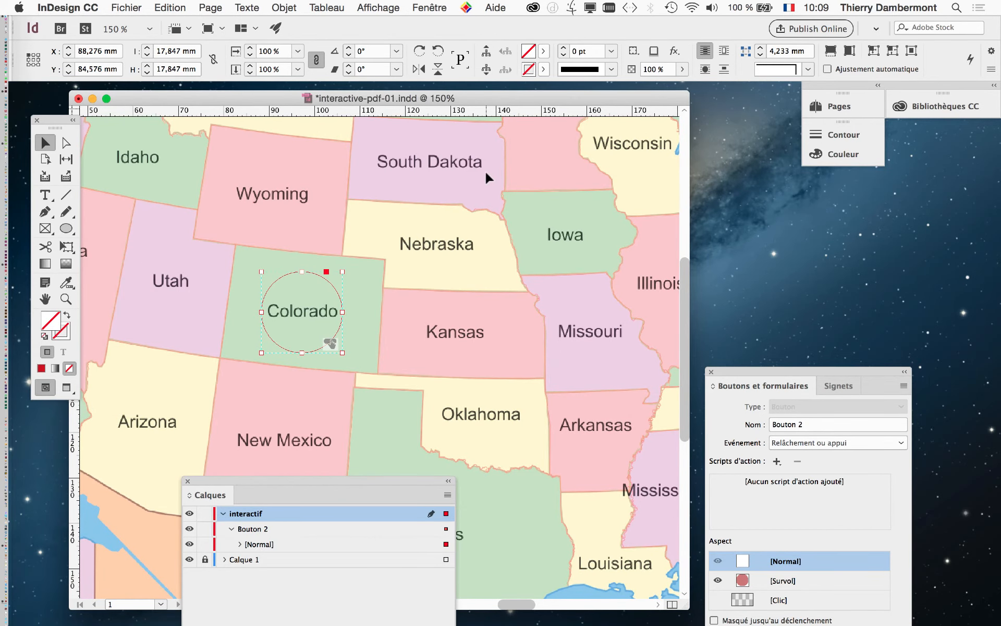